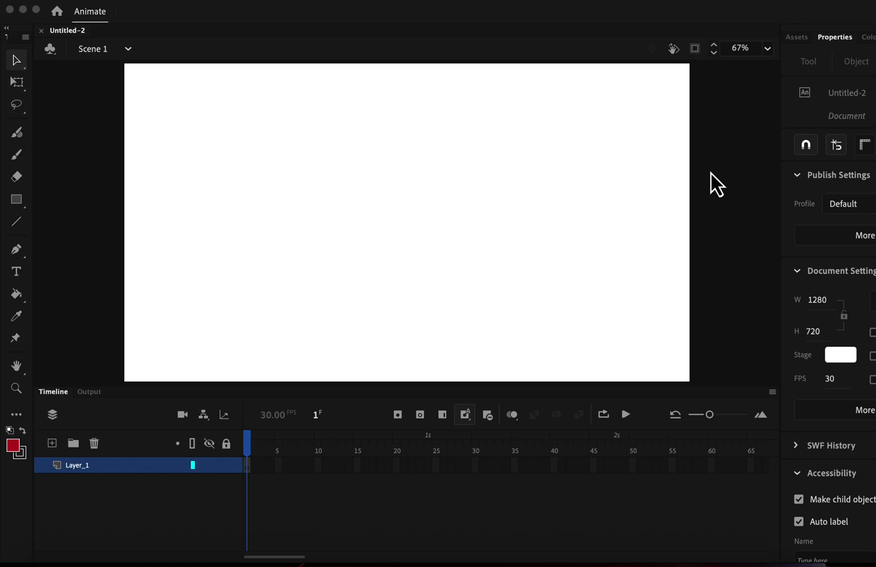
Step: Draw a red, black-outlined rectangle on the left of the stage at frame 1, then select frame 30
{"action": "left_click", "coordinate": [17, 201]}
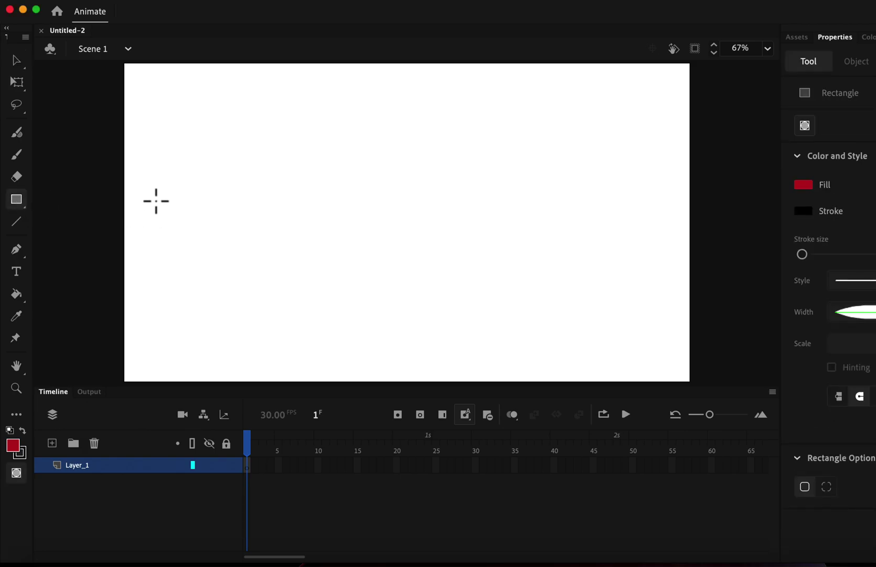
{"action": "left_click_drag", "start_coordinate": [157, 201], "coordinate": [257, 272]}
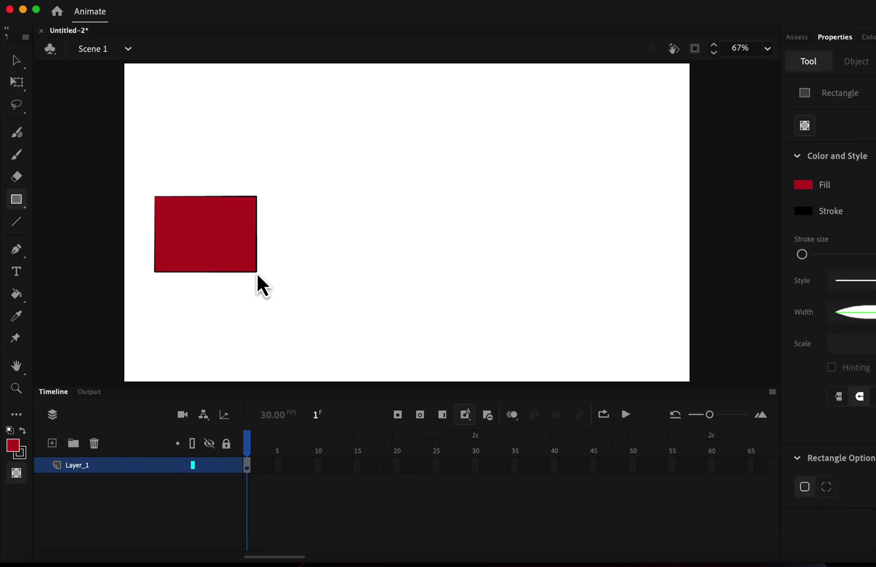
{"action": "left_click", "coordinate": [477, 467]}
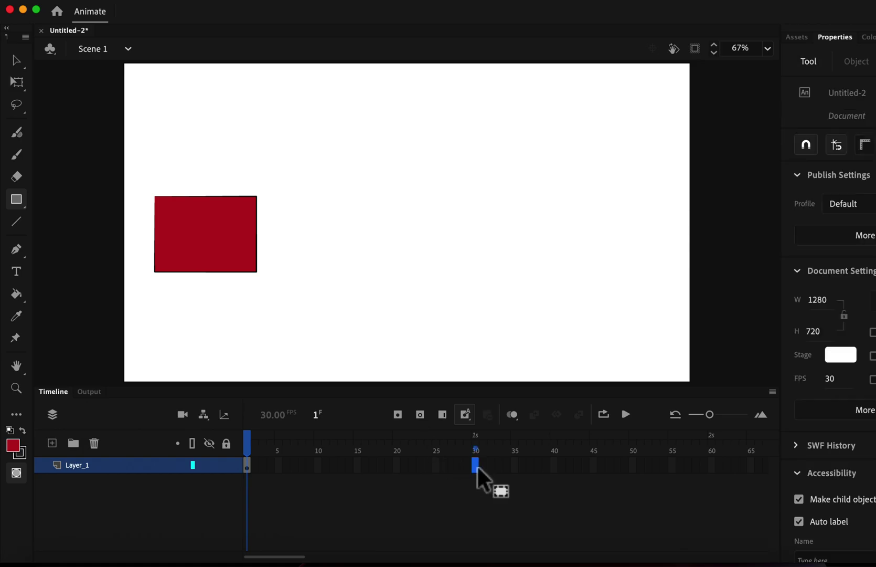
Step: Insert a blank keyframe at frame 30 and draw a red oval over the rectangle's position
{"action": "left_click", "coordinate": [420, 416]}
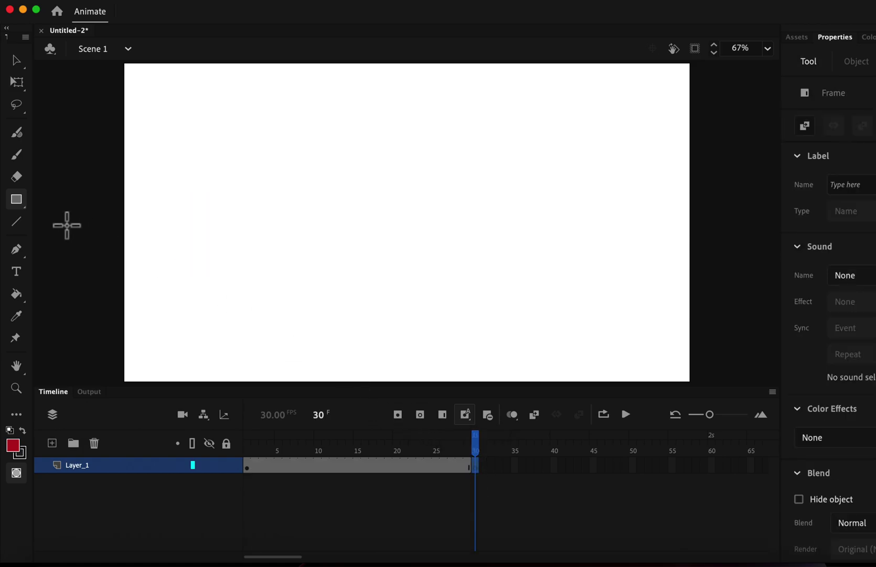
{"action": "left_click", "coordinate": [17, 200]}
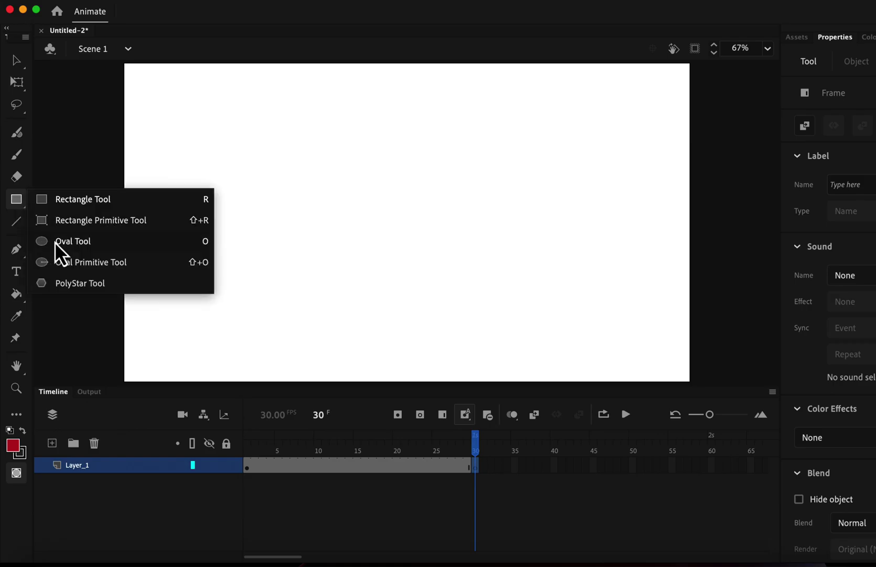
{"action": "left_click", "coordinate": [73, 241]}
{"action": "left_click_drag", "start_coordinate": [177, 202], "coordinate": [272, 272]}
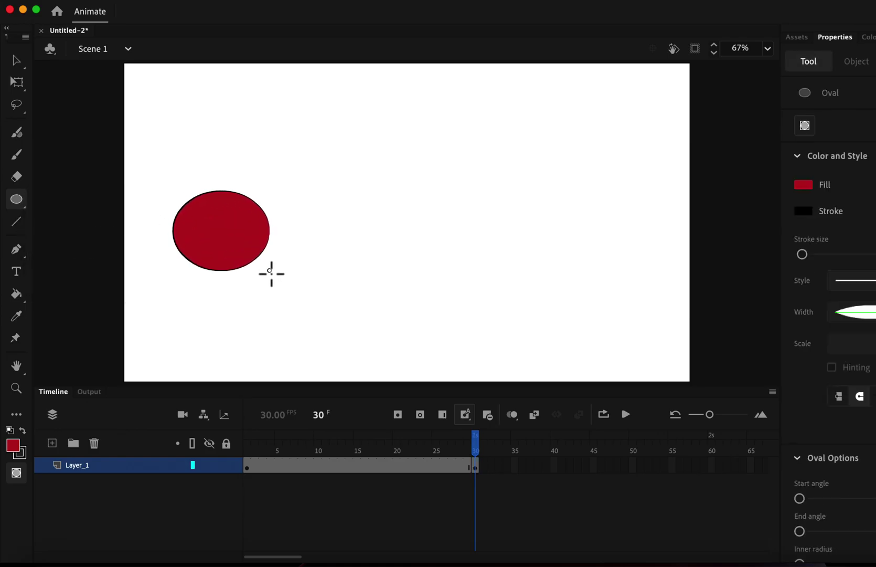
Step: Scrub the timeline through frames 1, 23, 30 and 19 to compare the shapes
{"action": "left_click", "coordinate": [247, 467]}
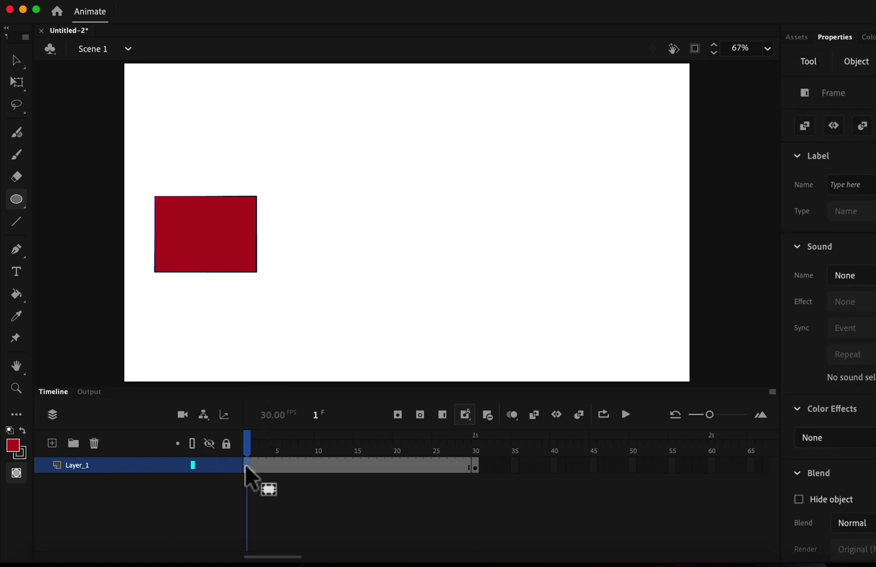
{"action": "left_click", "coordinate": [421, 469]}
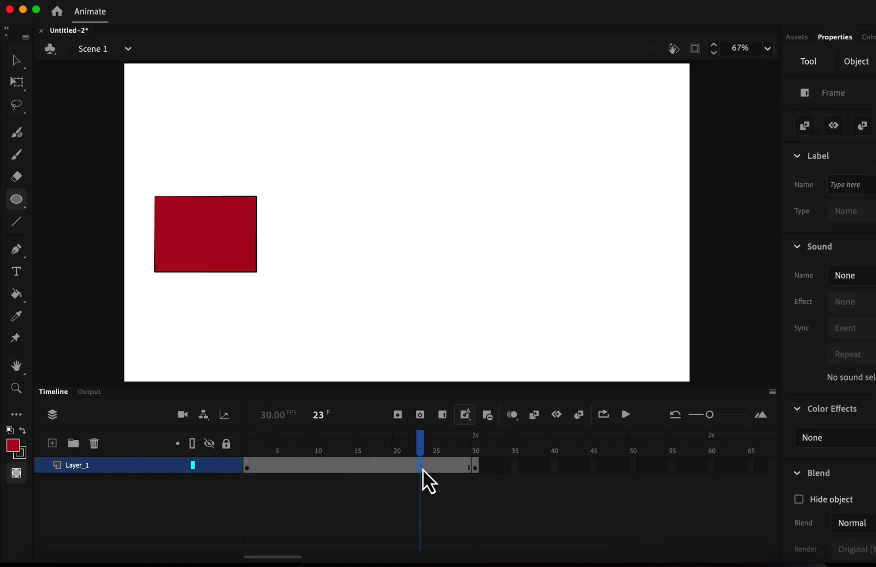
{"action": "left_click", "coordinate": [478, 468]}
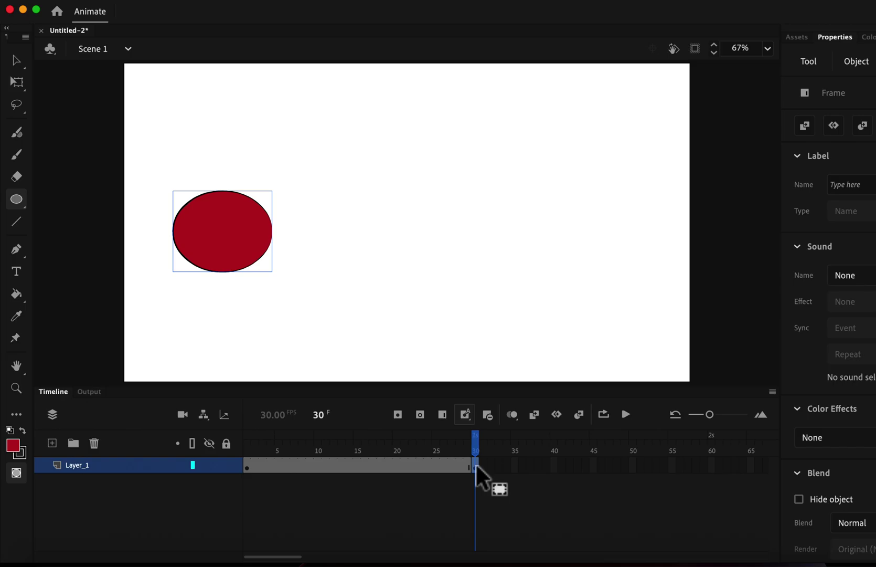
{"action": "left_click", "coordinate": [390, 469]}
Step: Create a shape tween over frames 1–30 and scrub through the morph
{"action": "right_click", "coordinate": [392, 473]}
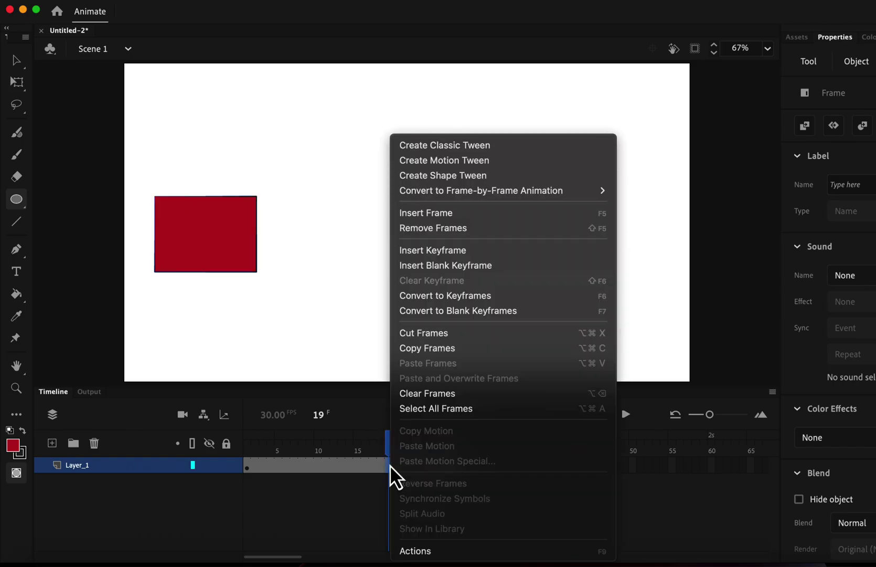
{"action": "left_click", "coordinate": [478, 177]}
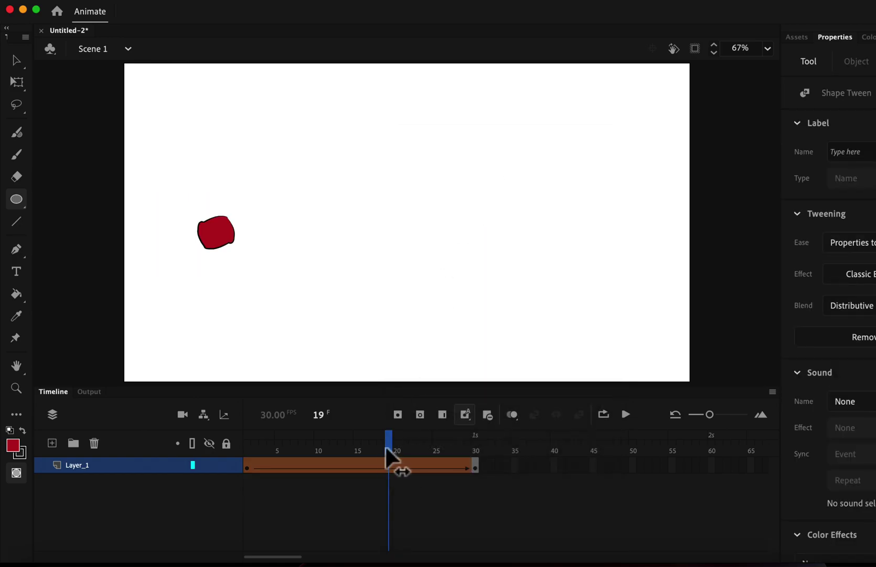
{"action": "mouse_move", "coordinate": [390, 453]}
{"action": "left_mouse_down"}
{"action": "mouse_move", "coordinate": [307, 452]}
{"action": "mouse_move", "coordinate": [414, 451]}
{"action": "left_mouse_up"}
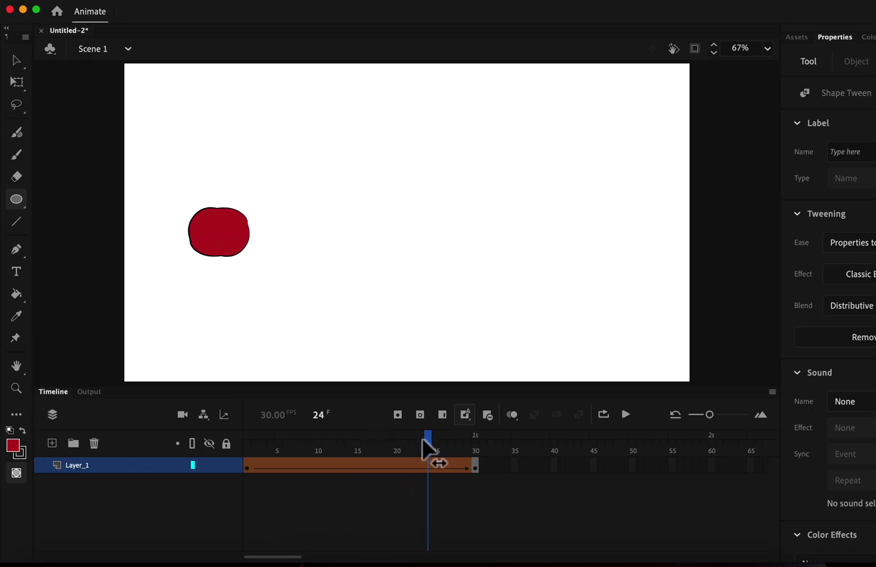
Step: Play the rectangle-to-oval morph several times, ending on the frame 30 keyframe
{"action": "left_click", "coordinate": [626, 414]}
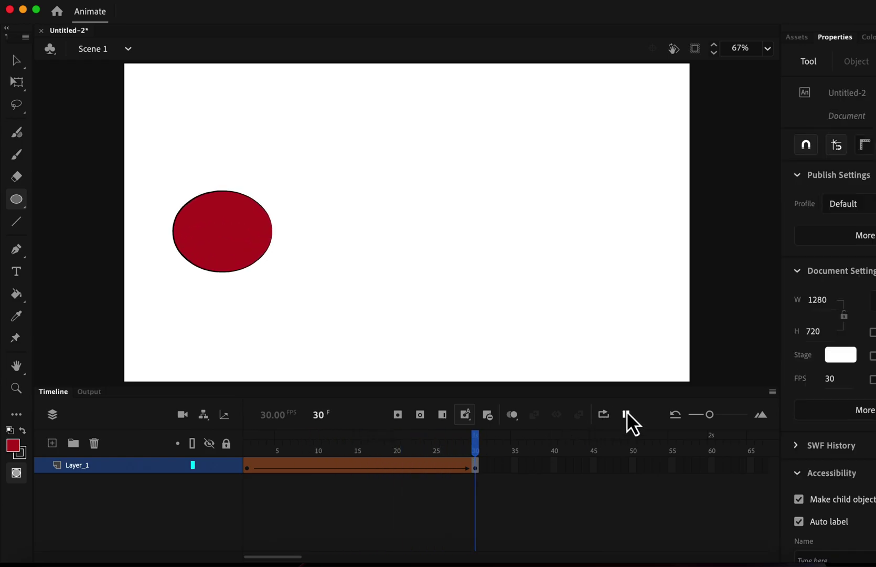
{"action": "left_click", "coordinate": [627, 413]}
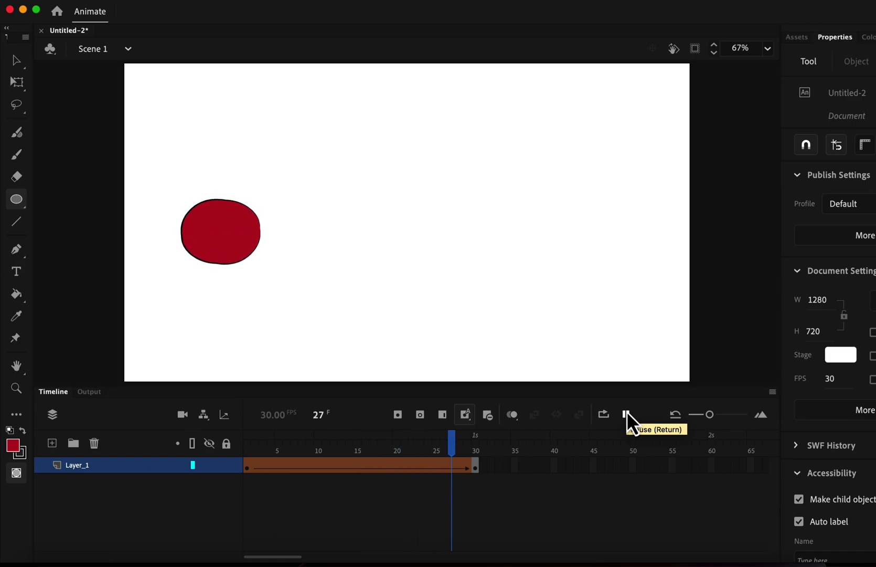
{"action": "left_click", "coordinate": [627, 413]}
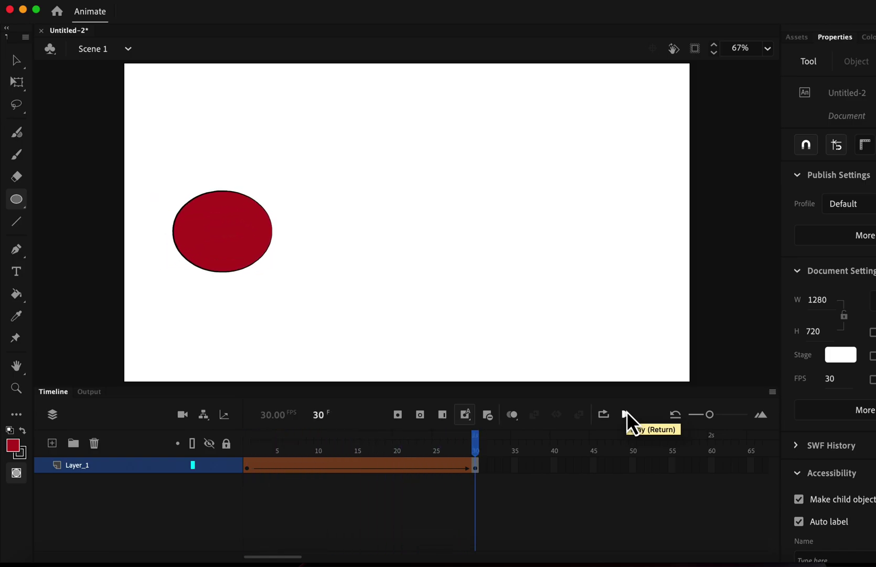
{"action": "left_click", "coordinate": [626, 414]}
{"action": "left_click", "coordinate": [476, 467]}
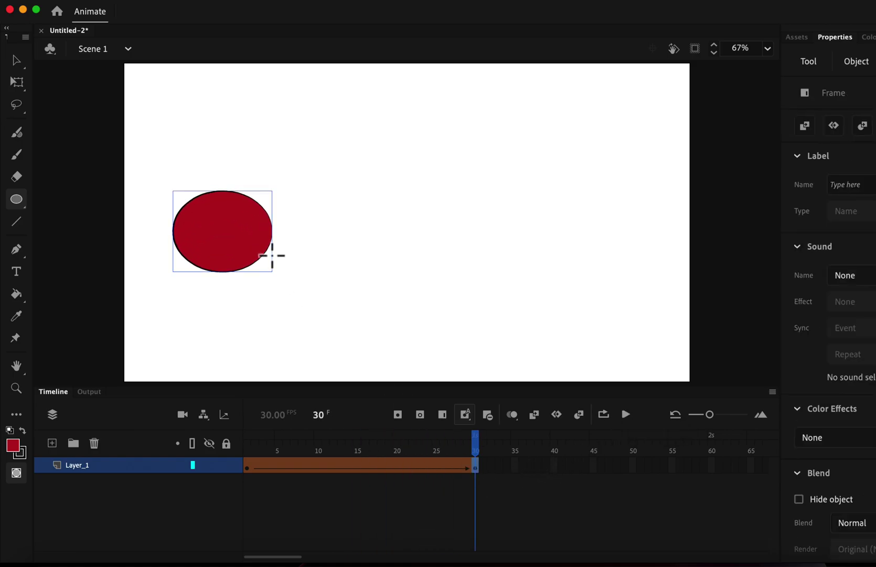
Step: Move the final-keyframe oval to the right side of the stage and replay the tween
{"action": "left_click", "coordinate": [16, 60]}
{"action": "left_click_drag", "start_coordinate": [263, 239], "coordinate": [579, 233]}
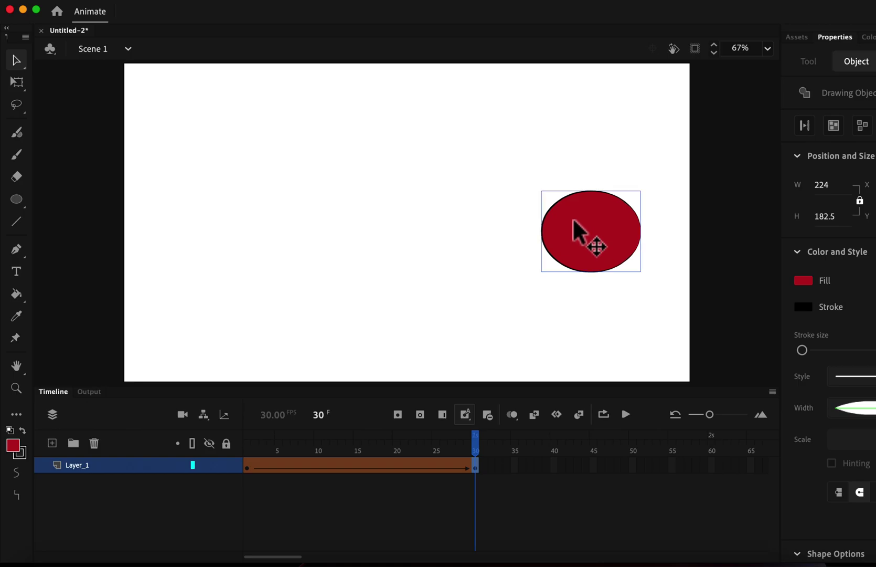
{"action": "left_click", "coordinate": [628, 414]}
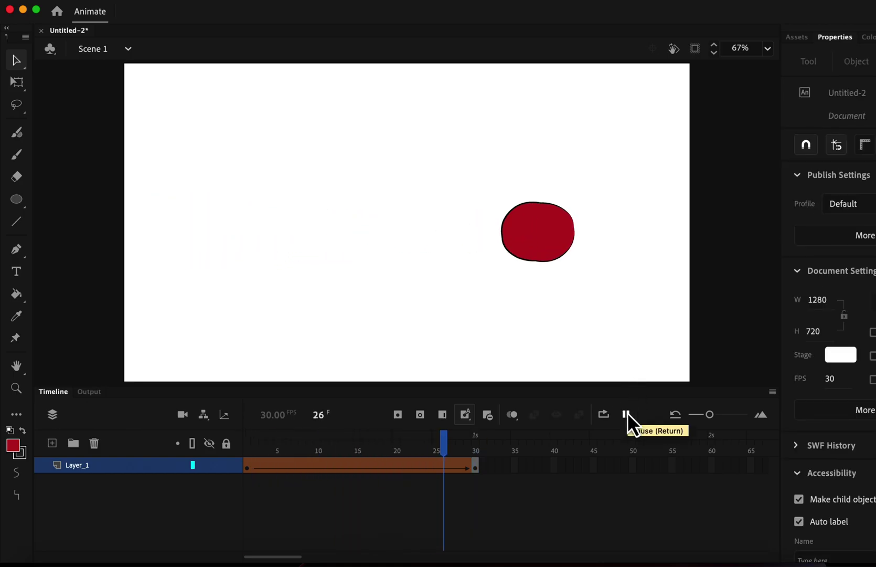
{"action": "left_click", "coordinate": [628, 414]}
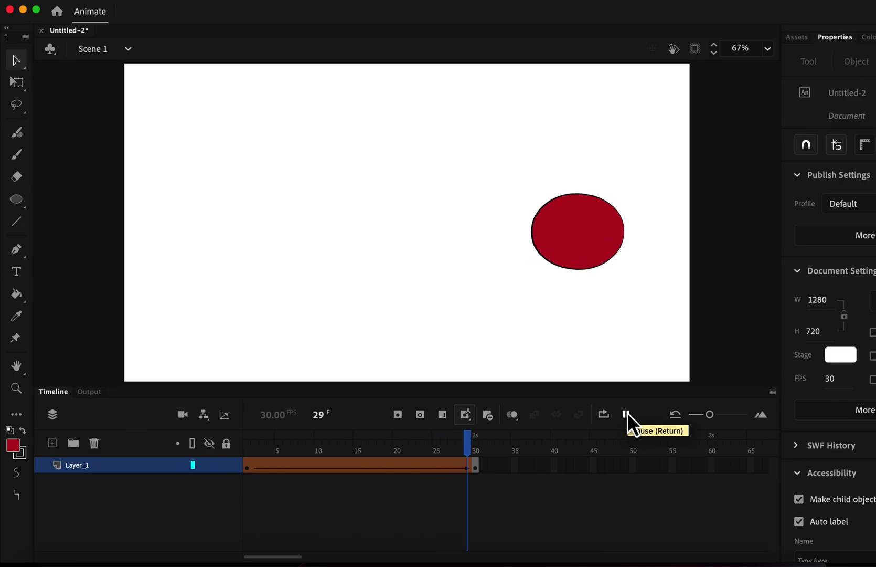
{"action": "left_click", "coordinate": [627, 414]}
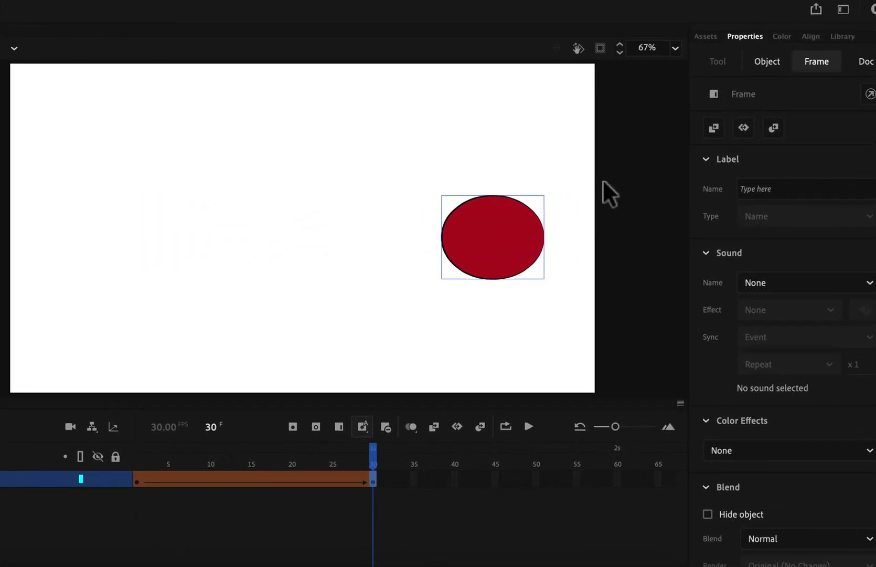
Step: Fill the final-keyframe oval green using the Color panel swatches
{"action": "left_click", "coordinate": [779, 37]}
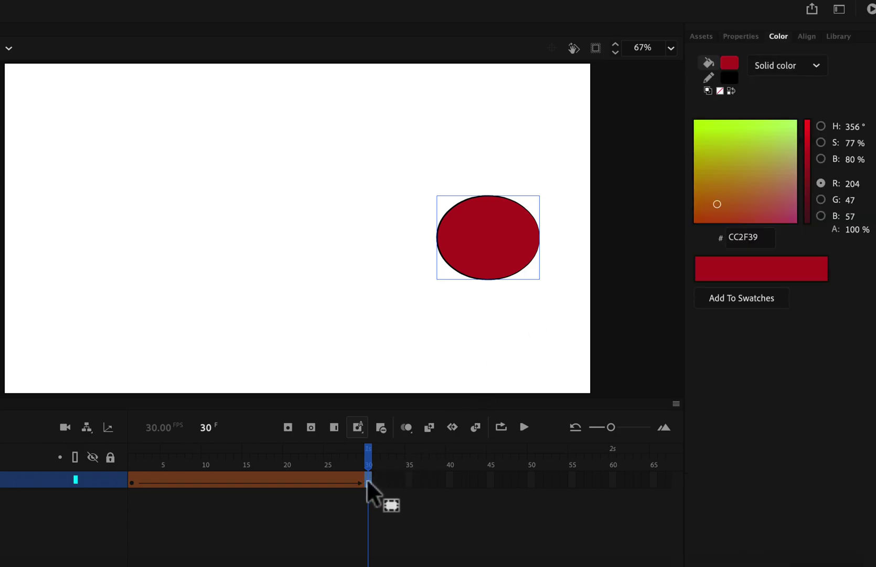
{"action": "left_click", "coordinate": [729, 63]}
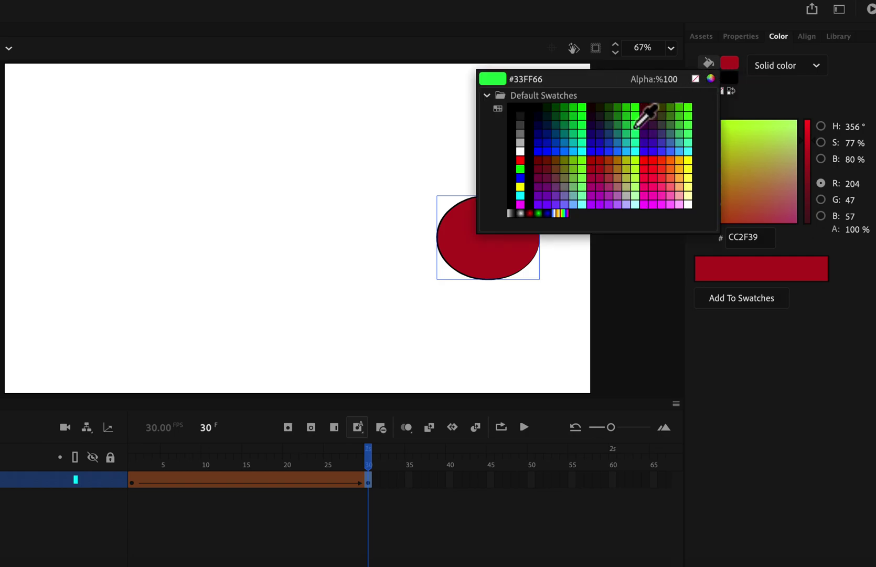
{"action": "left_click", "coordinate": [639, 122]}
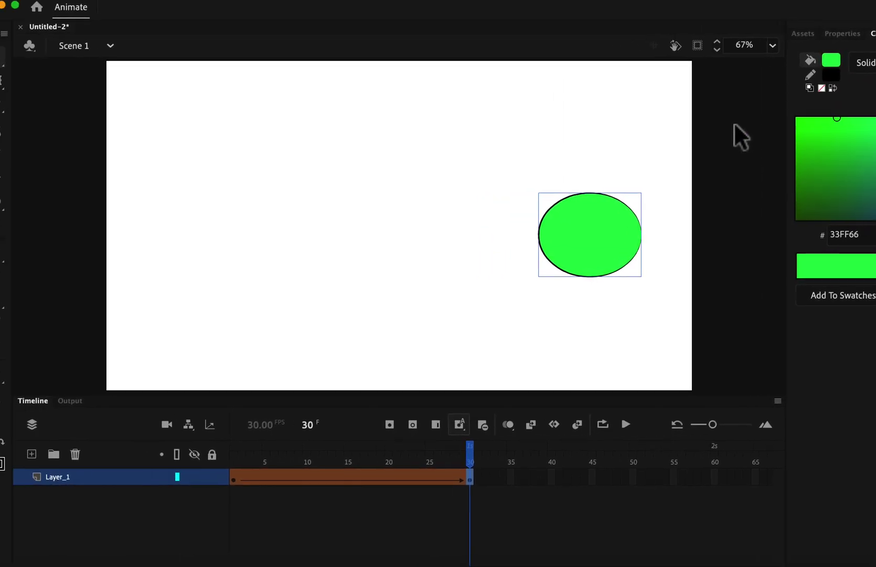
Step: Preview the colour change, then refill the oval blue (#3300FF)
{"action": "key", "text": "Return"}
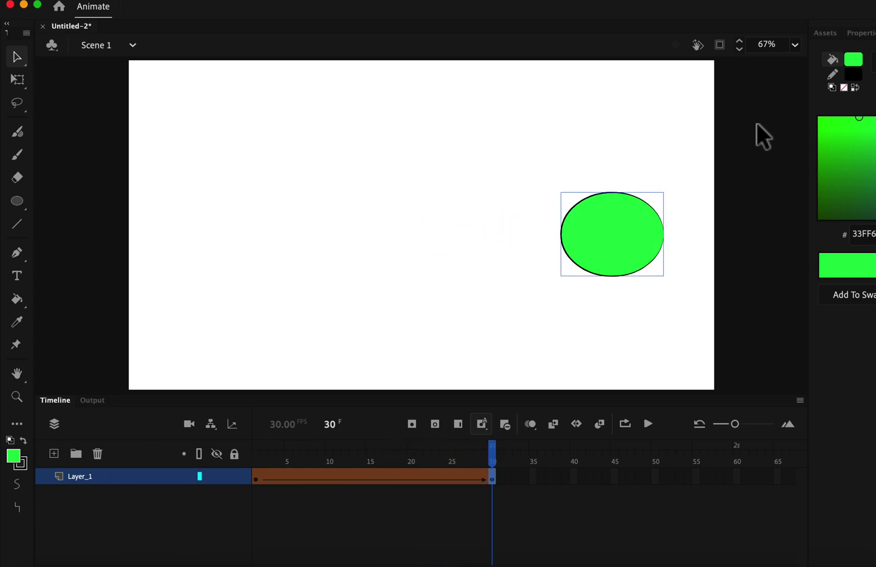
{"action": "key", "text": "Return"}
{"action": "left_click", "coordinate": [853, 61]}
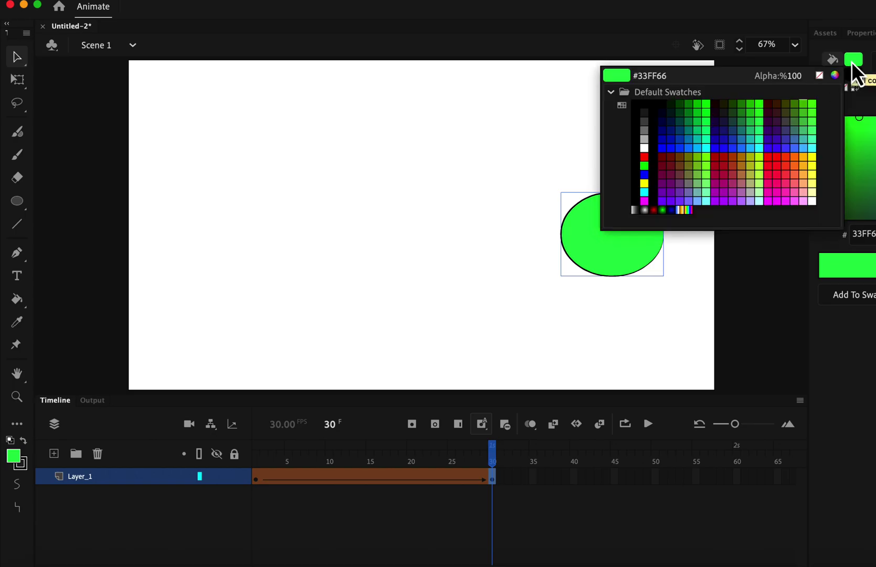
{"action": "left_click", "coordinate": [727, 136]}
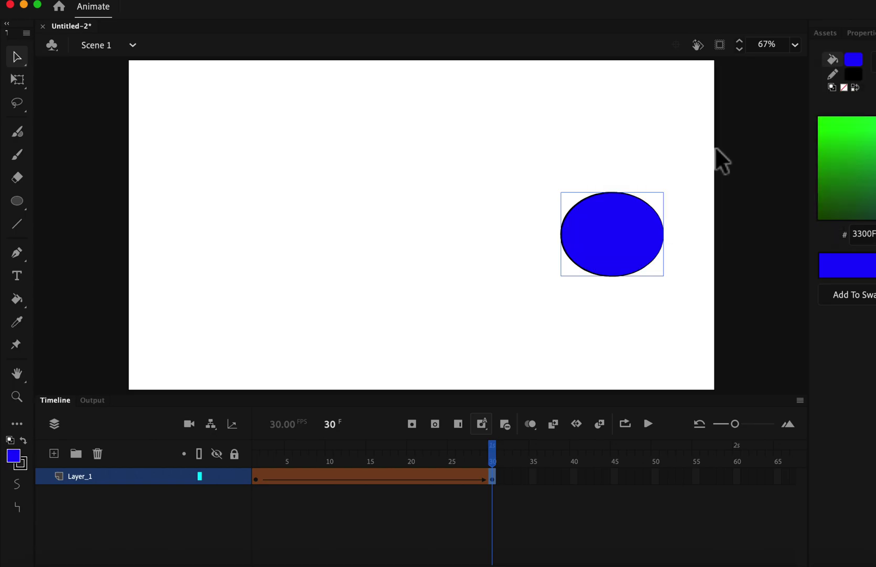
Step: Hide Layer_1 and add a new layer with the Brush tool selected
{"action": "left_click", "coordinate": [216, 477]}
{"action": "left_click", "coordinate": [53, 454]}
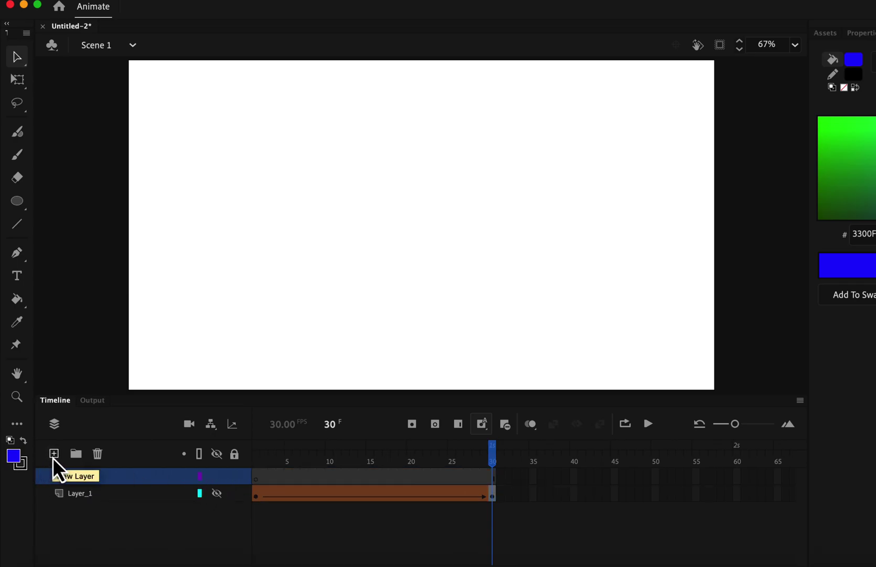
{"action": "left_click", "coordinate": [17, 155]}
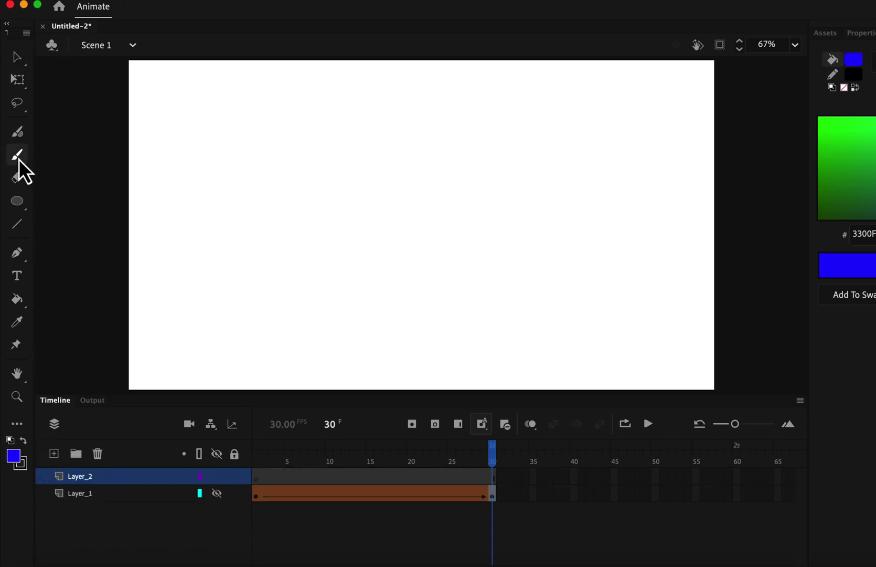
Step: Brush a blue arch at frame 30 and a blue zigzag at frame 1
{"action": "mouse_move", "coordinate": [211, 166]}
{"action": "left_mouse_down"}
{"action": "mouse_move", "coordinate": [278, 201]}
{"action": "mouse_move", "coordinate": [216, 158]}
{"action": "mouse_move", "coordinate": [211, 167]}
{"action": "left_mouse_up"}
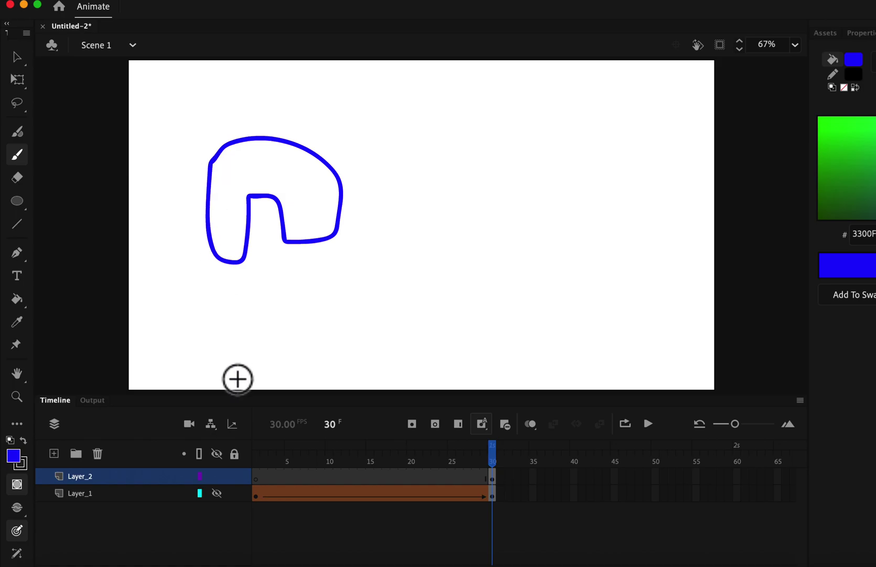
{"action": "left_click", "coordinate": [257, 477]}
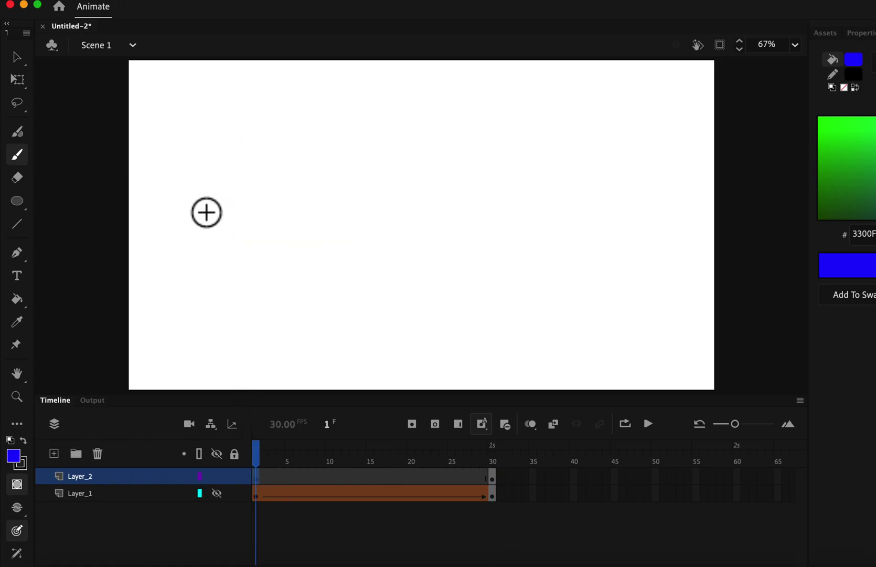
{"action": "mouse_move", "coordinate": [193, 180]}
{"action": "left_mouse_down"}
{"action": "mouse_move", "coordinate": [237, 196]}
{"action": "mouse_move", "coordinate": [220, 162]}
{"action": "mouse_move", "coordinate": [198, 158]}
{"action": "mouse_move", "coordinate": [194, 183]}
{"action": "left_mouse_up"}
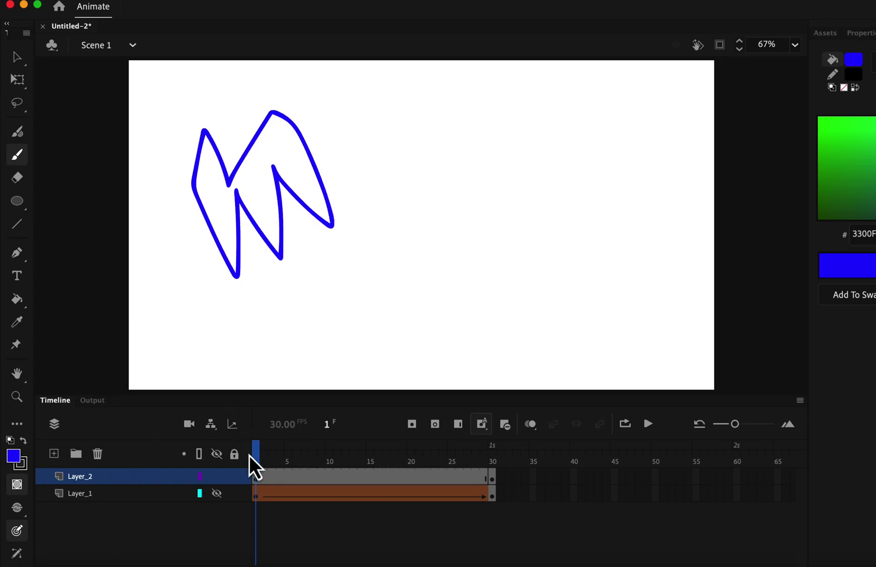
Step: Apply a shape tween to Layer_2's frames 1–30
{"action": "left_click", "coordinate": [257, 477]}
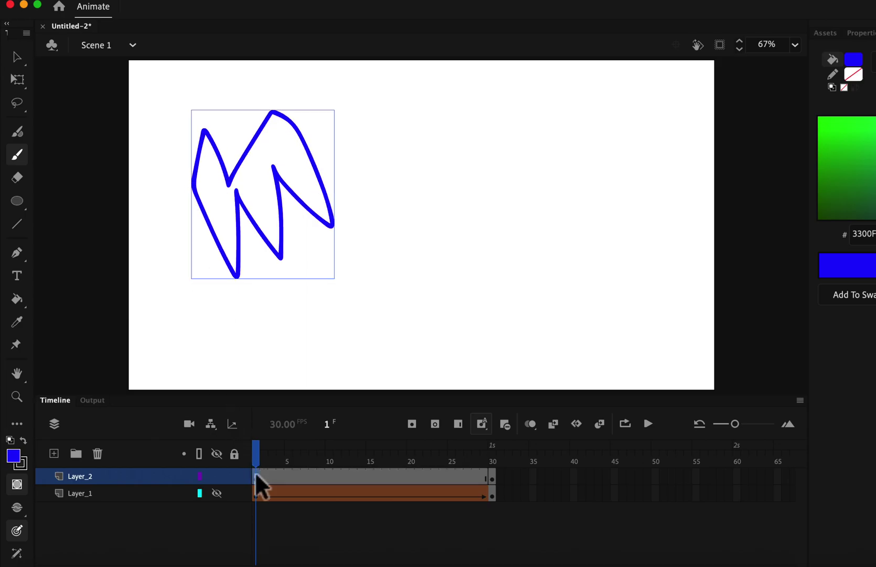
{"action": "left_click", "coordinate": [492, 477]}
{"action": "left_click", "coordinate": [410, 478]}
{"action": "right_click", "coordinate": [409, 477]}
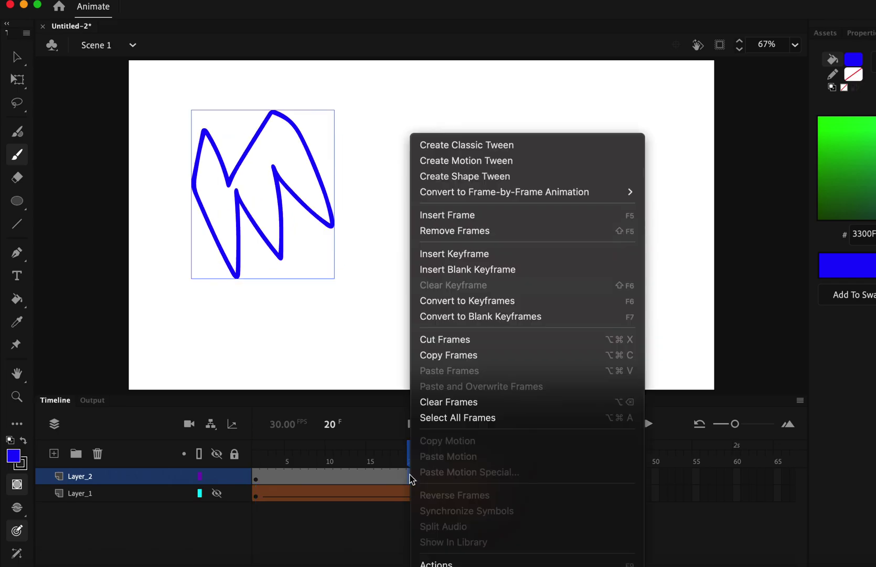
{"action": "left_click", "coordinate": [445, 176]}
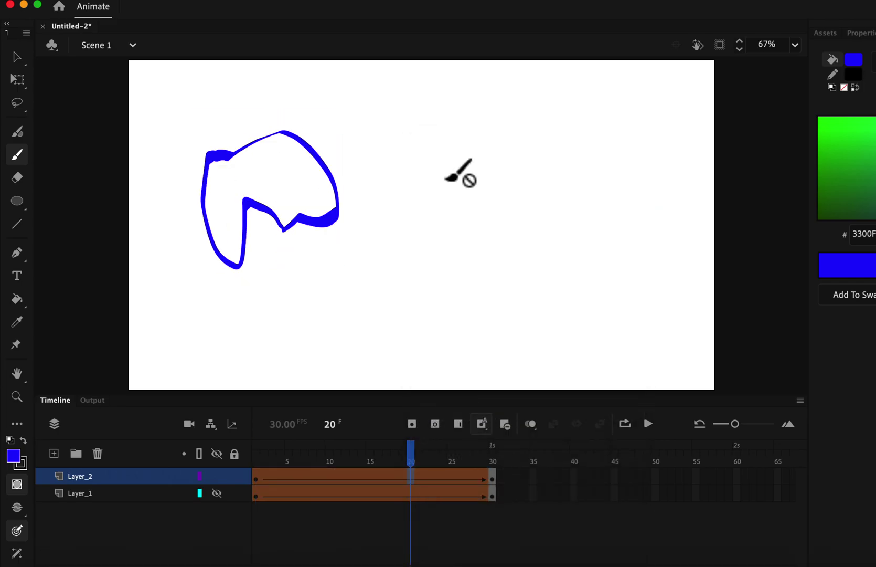
Step: Play the zigzag-to-arch morph twice, then stop playback
{"action": "left_click", "coordinate": [648, 424]}
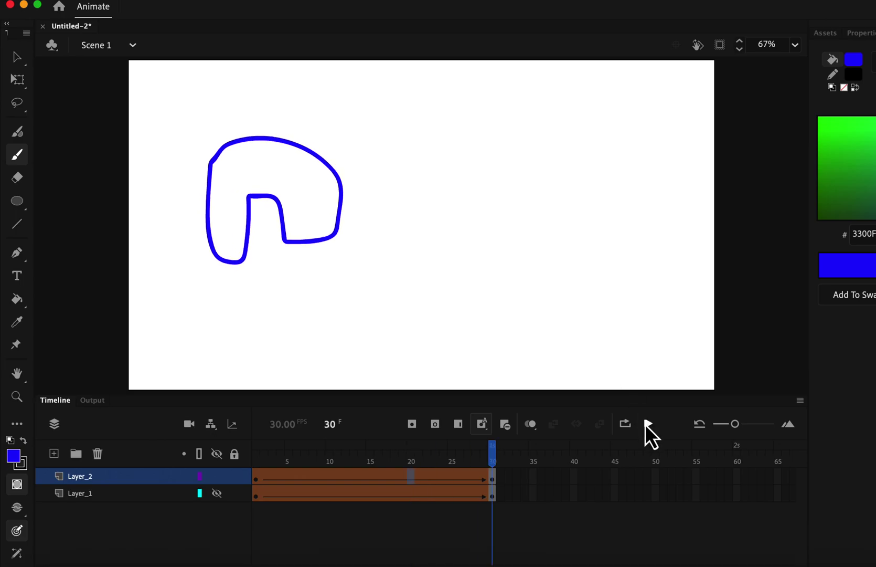
{"action": "left_click", "coordinate": [646, 424]}
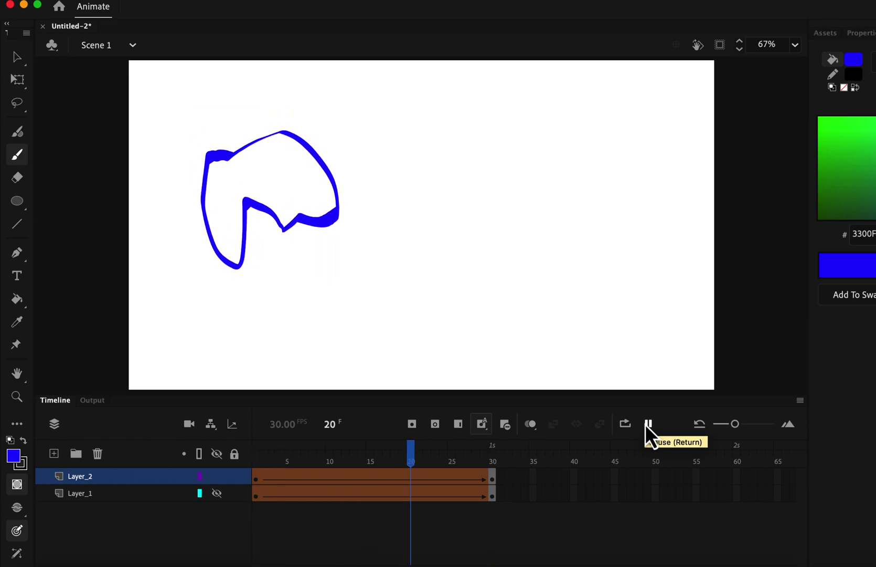
{"action": "left_click", "coordinate": [645, 424]}
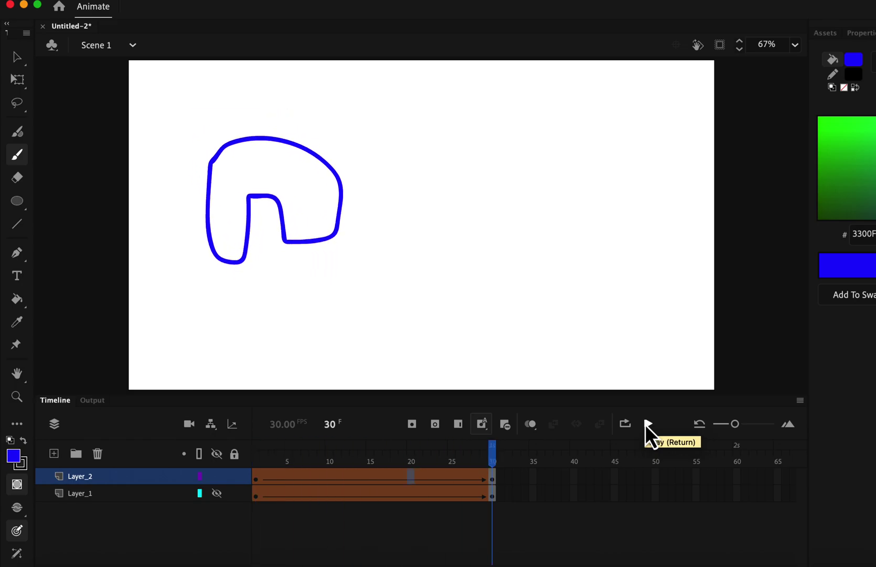